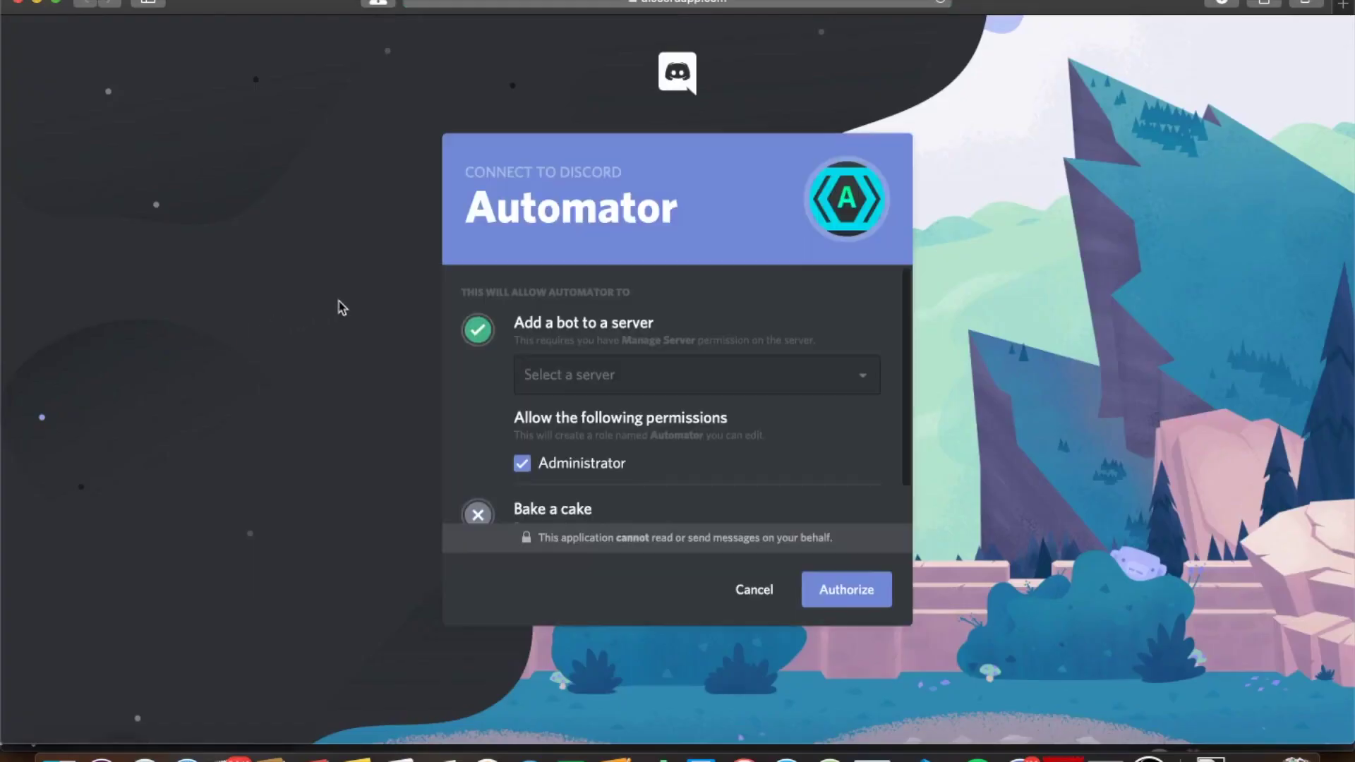
# Step: Authorize the Automator bot into Testing Server from the server dropdown
pyautogui.click(589, 366)
pyautogui.scroll(-1, 600, 430)
pyautogui.scroll(-3, 600, 430)
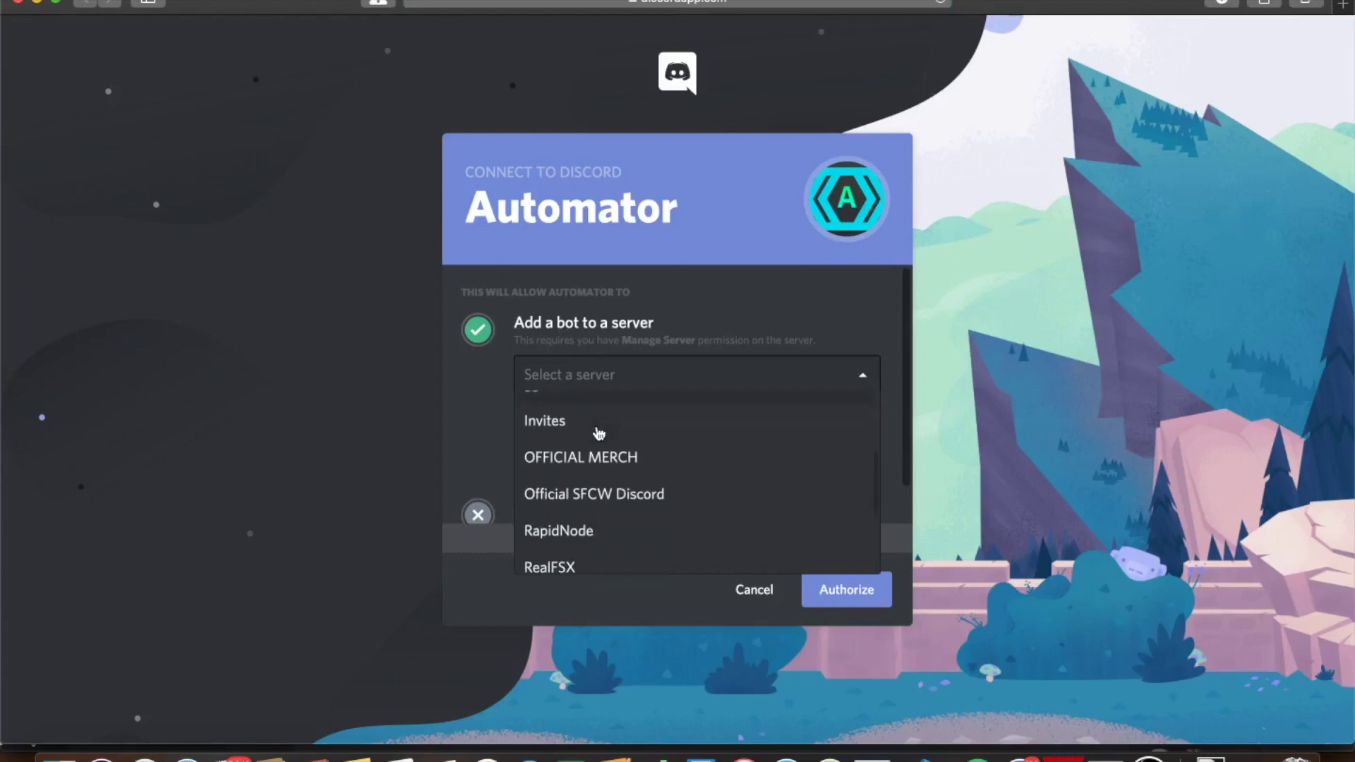
pyautogui.scroll(-2, 599, 431)
pyautogui.scroll(-2, 597, 434)
pyautogui.click(605, 481)
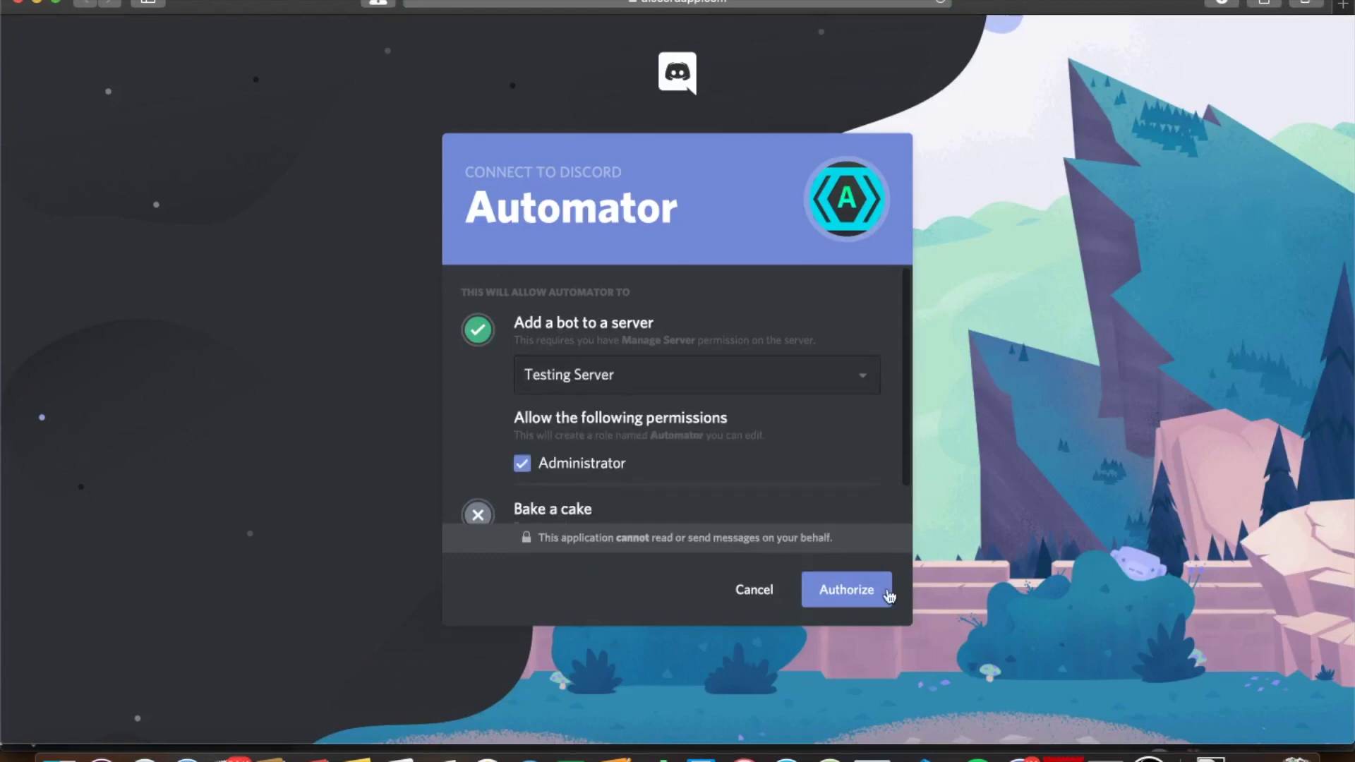
pyautogui.click(848, 593)
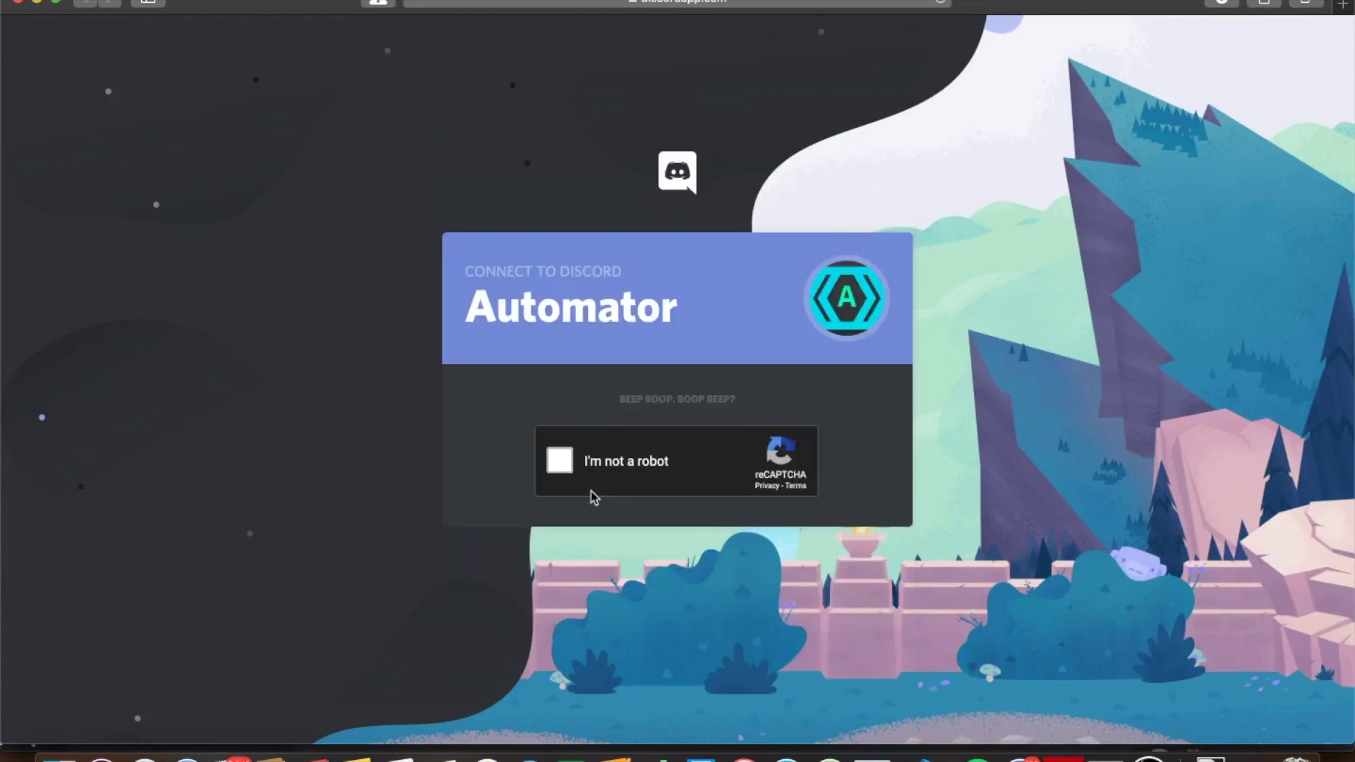
# Step: Pass the not-a-robot check by selecting the palm-tree images and return to Discord
pyautogui.click(559, 464)
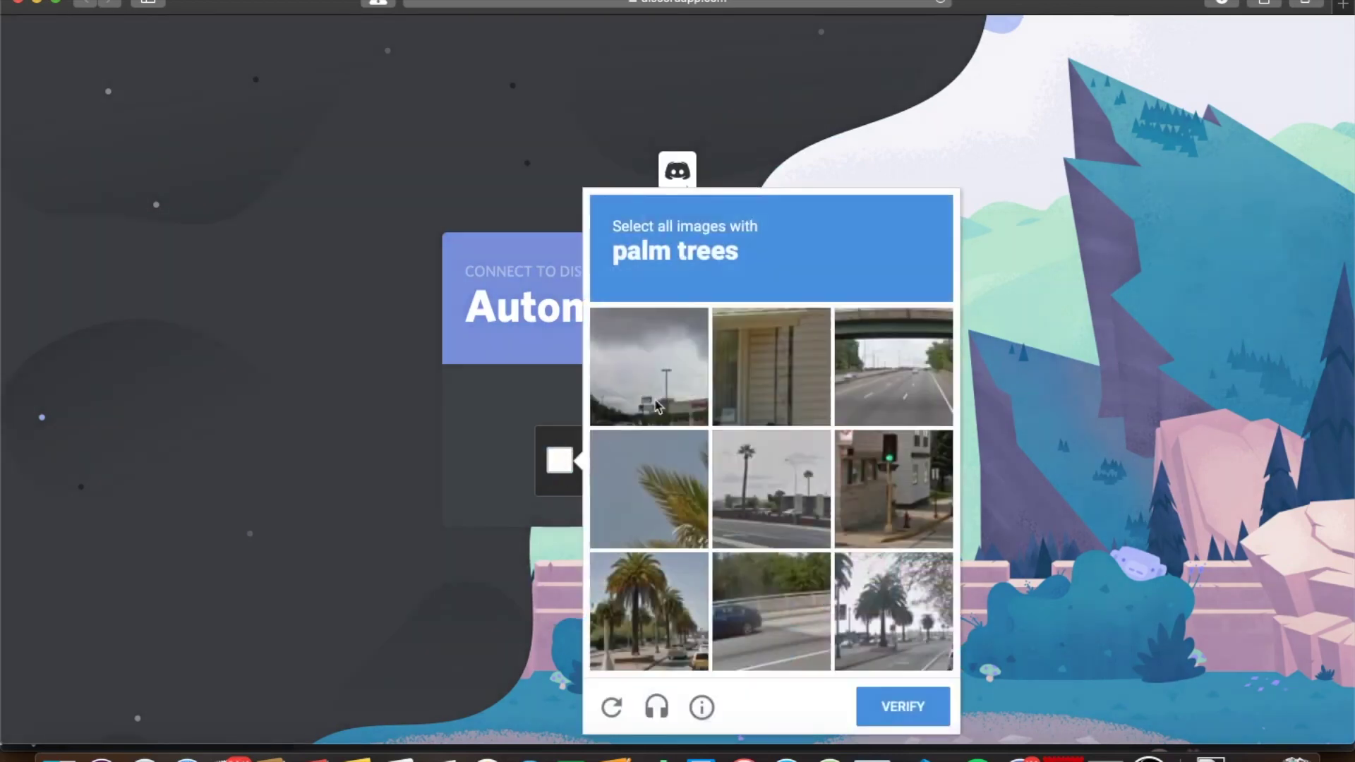
pyautogui.click(657, 517)
pyautogui.click(658, 581)
pyautogui.click(769, 481)
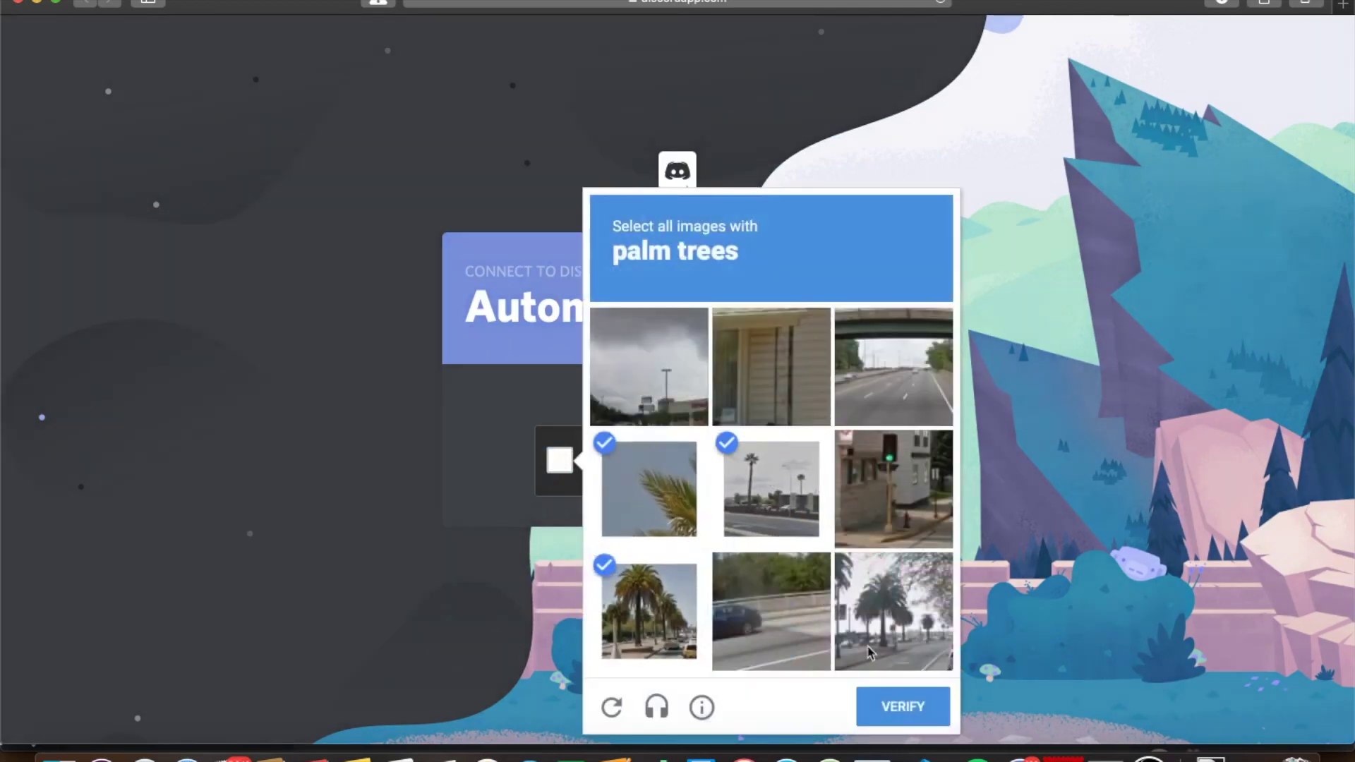
pyautogui.click(877, 656)
pyautogui.click(904, 708)
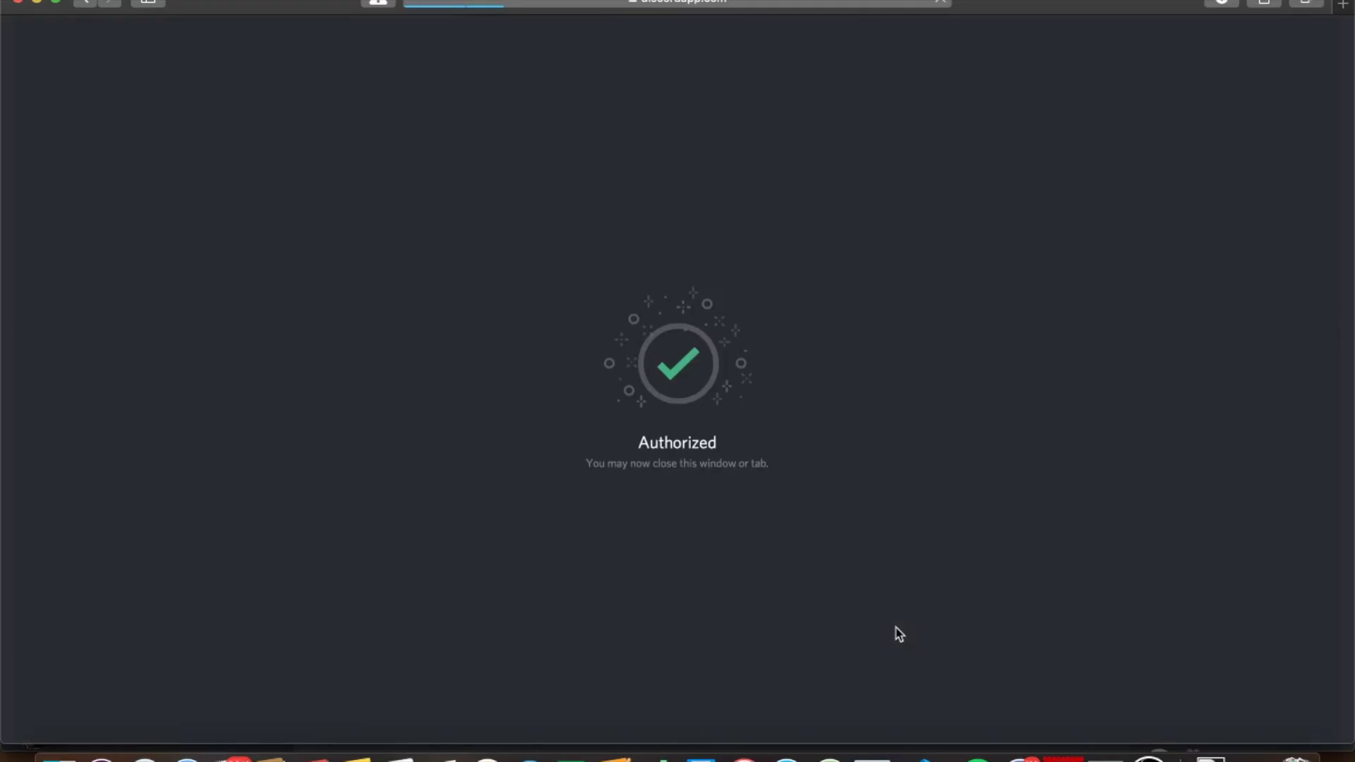
pyautogui.click(1020, 758)
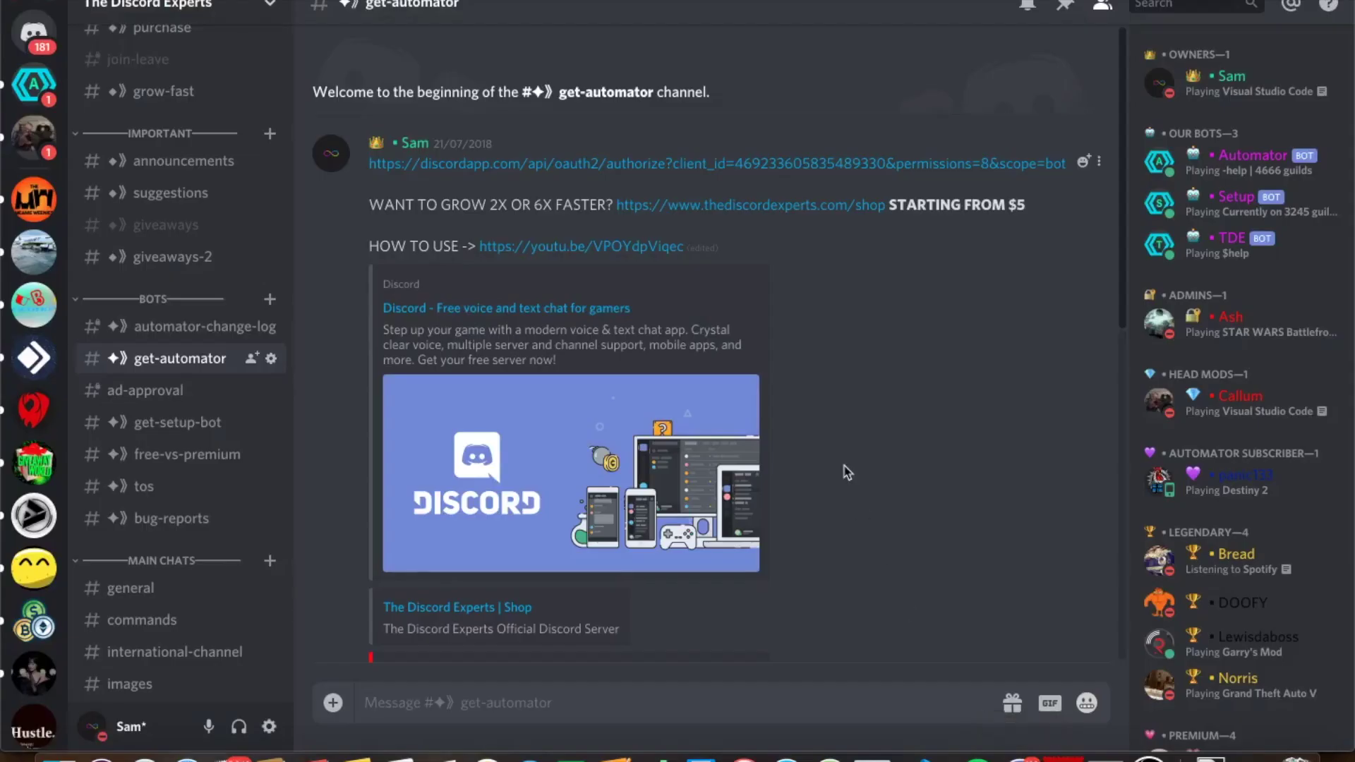
# Step: Jump to Testing Server via the quick switcher and send the -setup command to Automator
pyautogui.press('super+k')
pyautogui.write('Testting S')
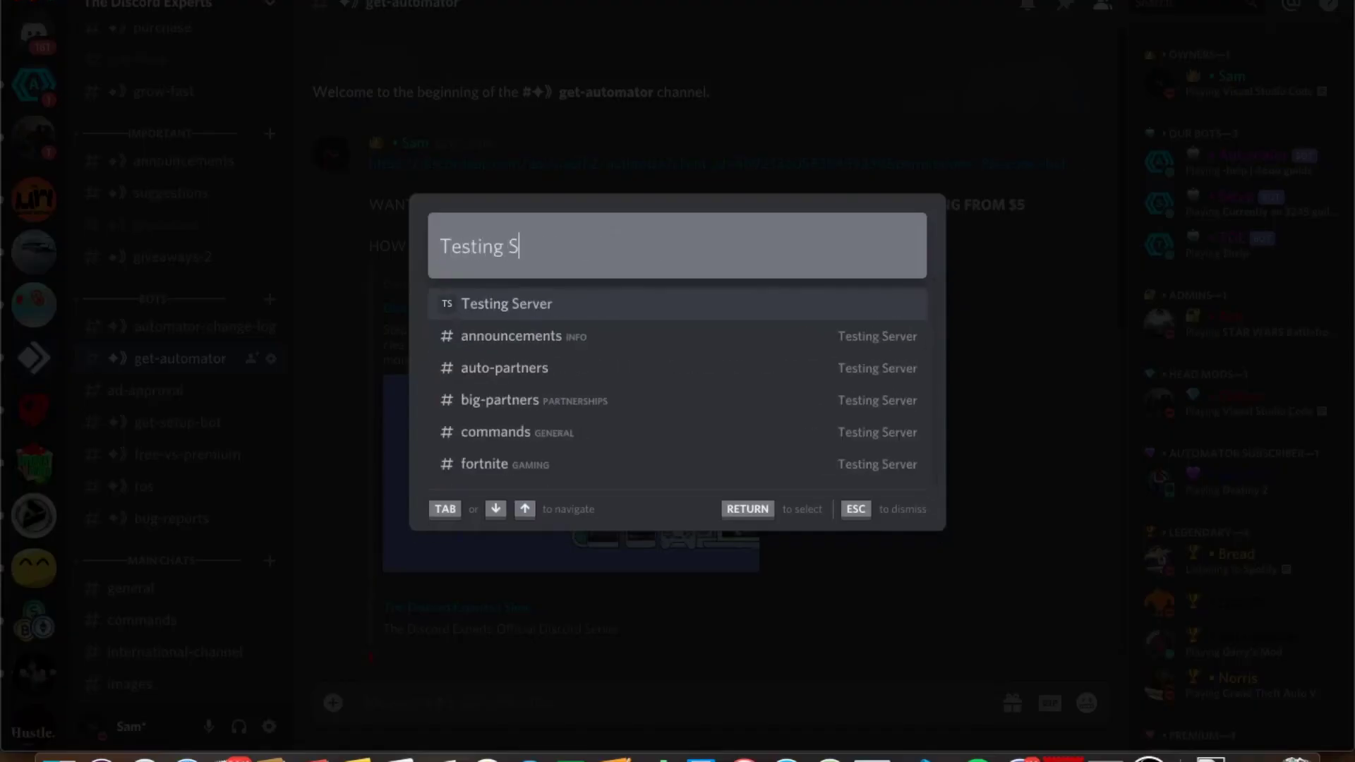
pyautogui.press('Return')
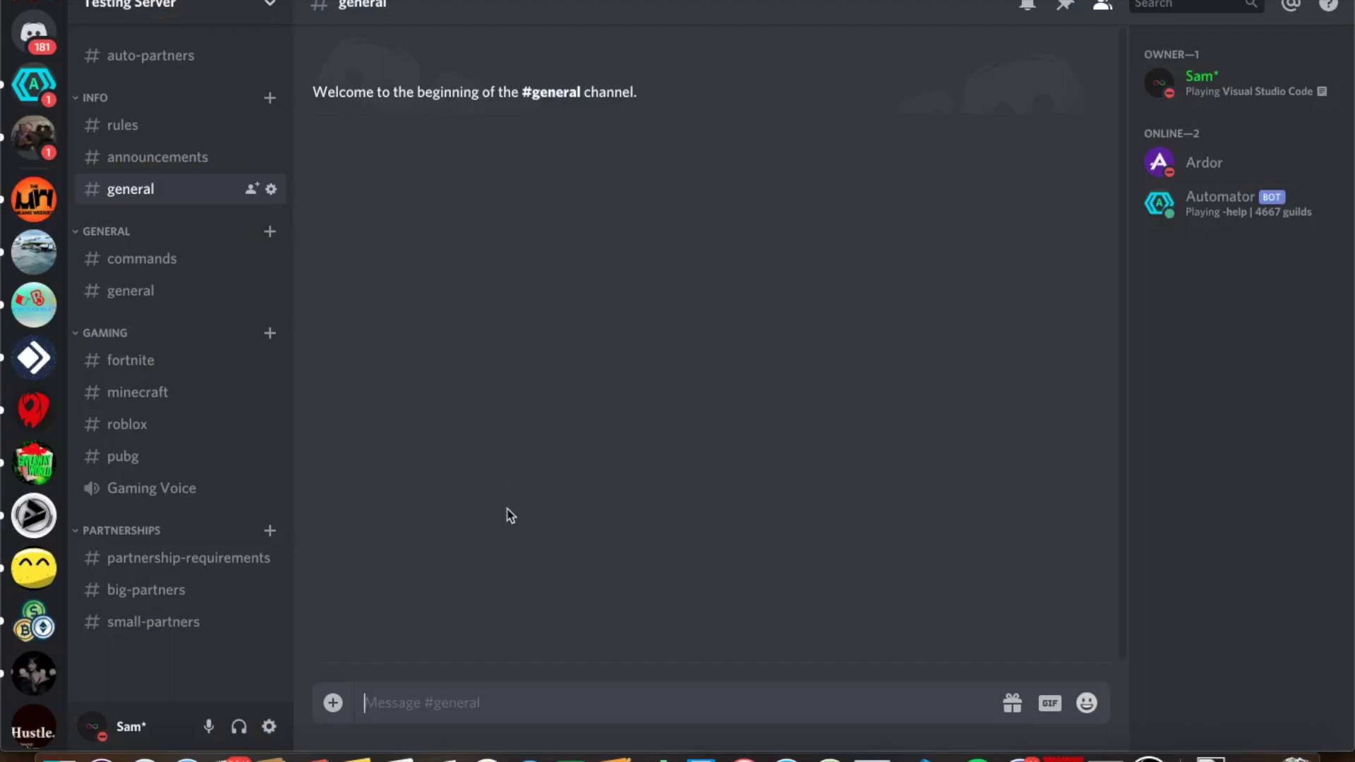
pyautogui.write('-se')
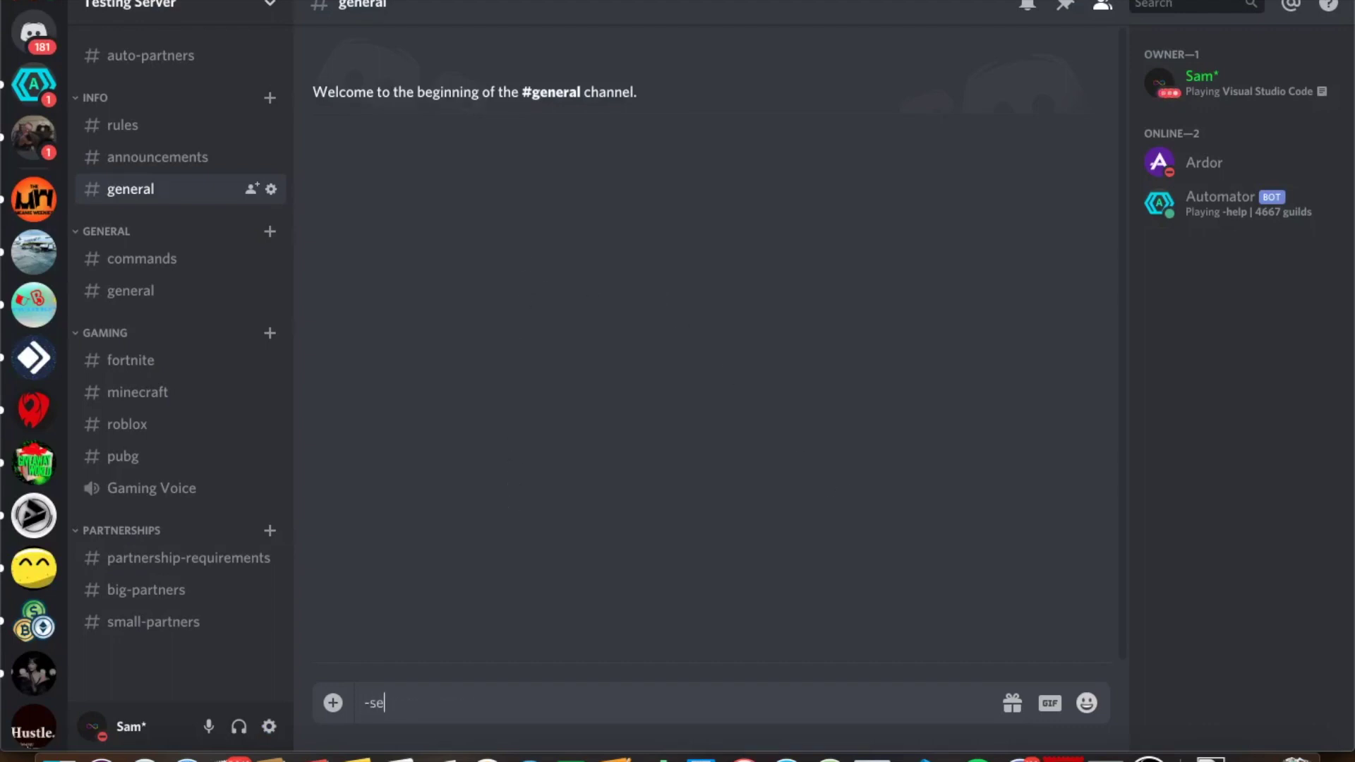
pyautogui.write('tup')
pyautogui.press('Return')
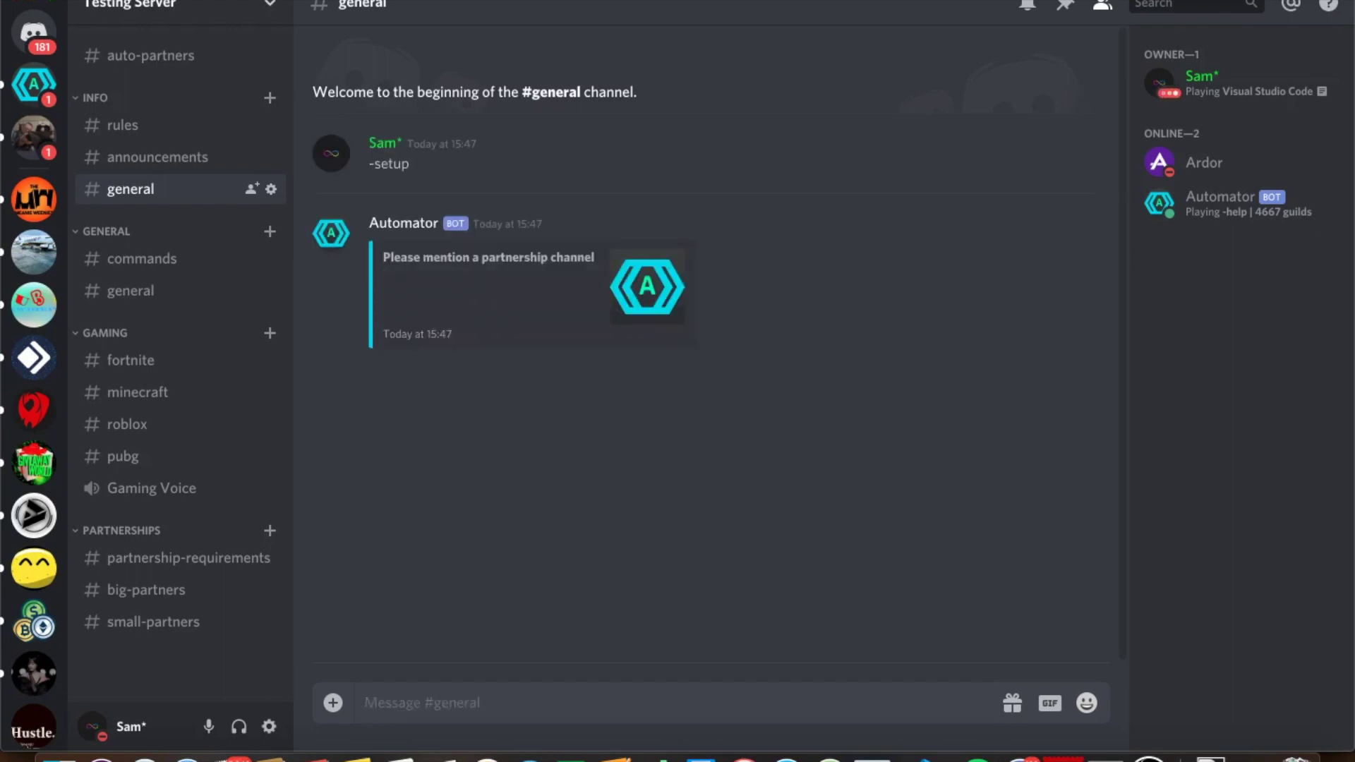
pyautogui.write('#sma')
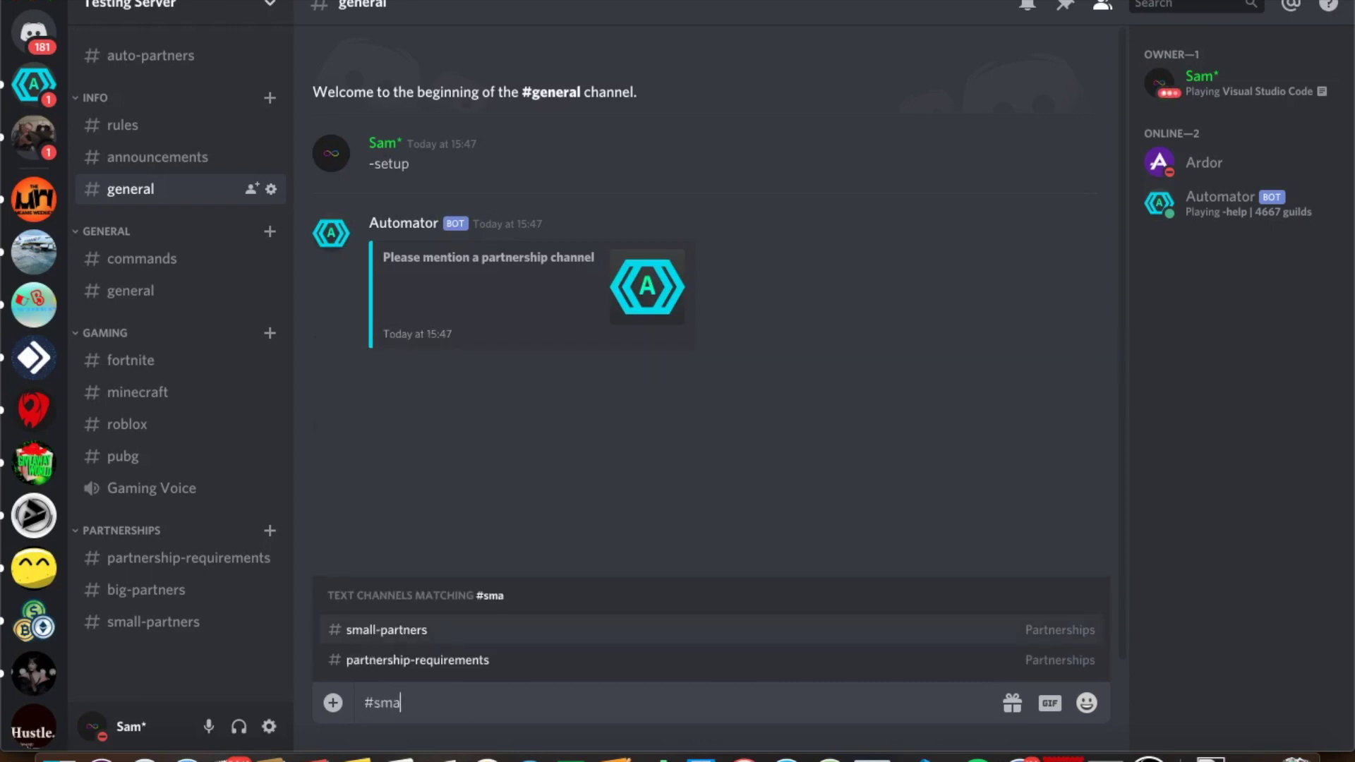
# Step: Reply #small-partners as the partnership channel and 'Welcome to my server' as the description
pyautogui.press('Tab')
pyautogui.press('Return')
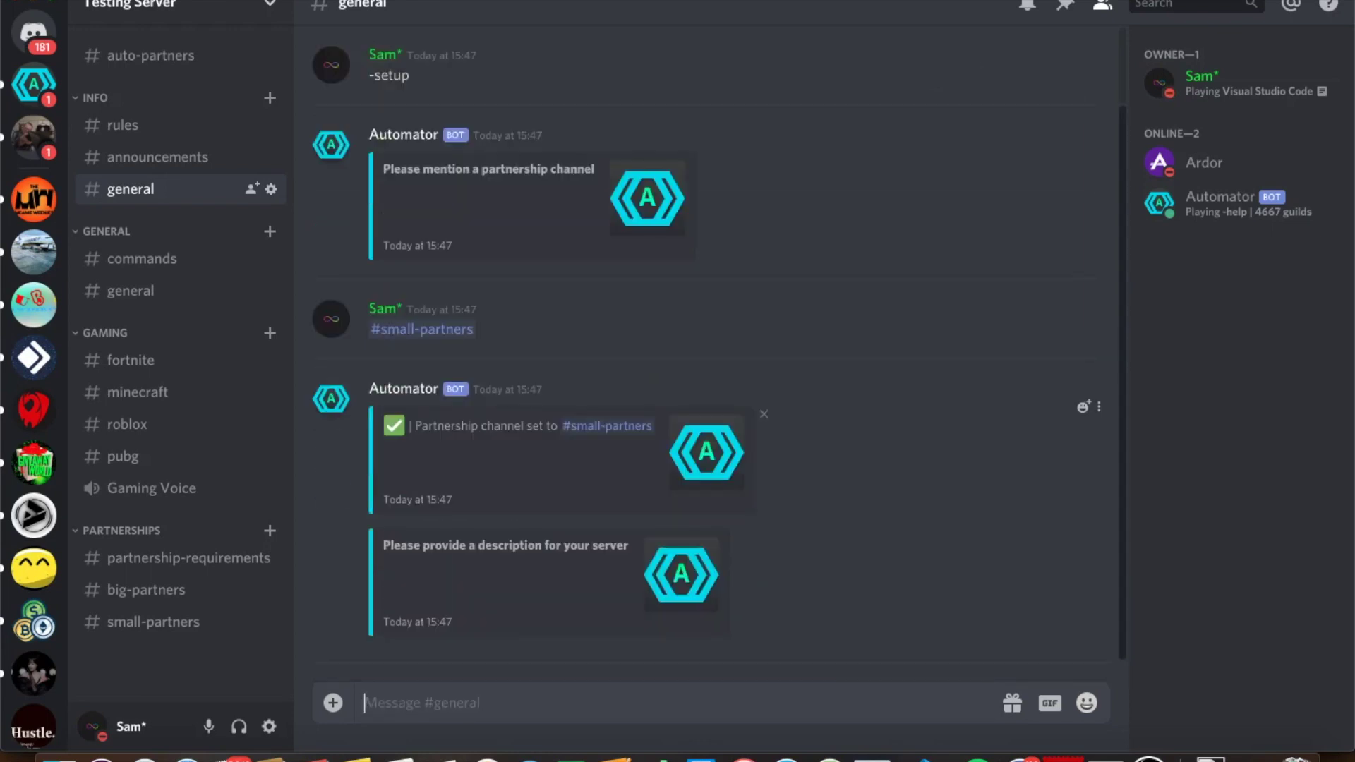
pyautogui.write('Welcom')
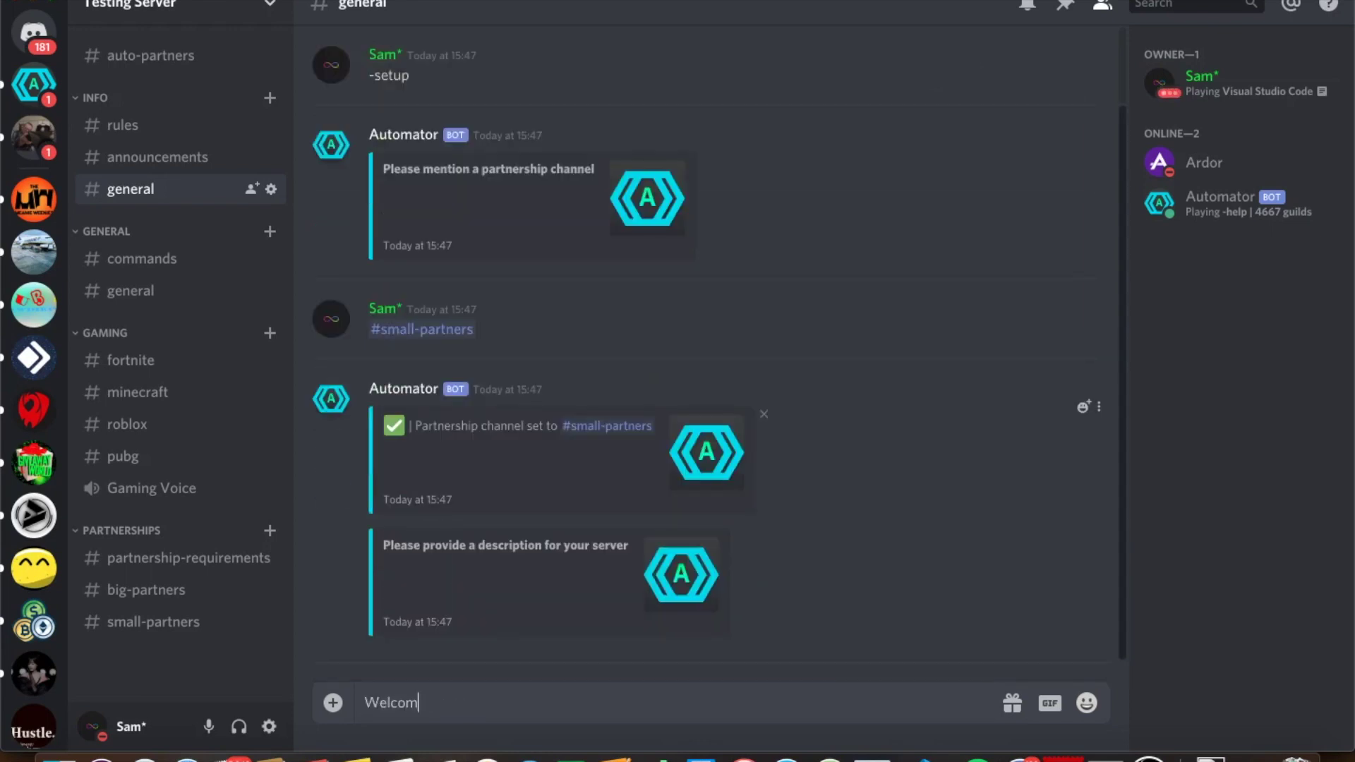
pyautogui.write('e to my server')
pyautogui.press('Return')
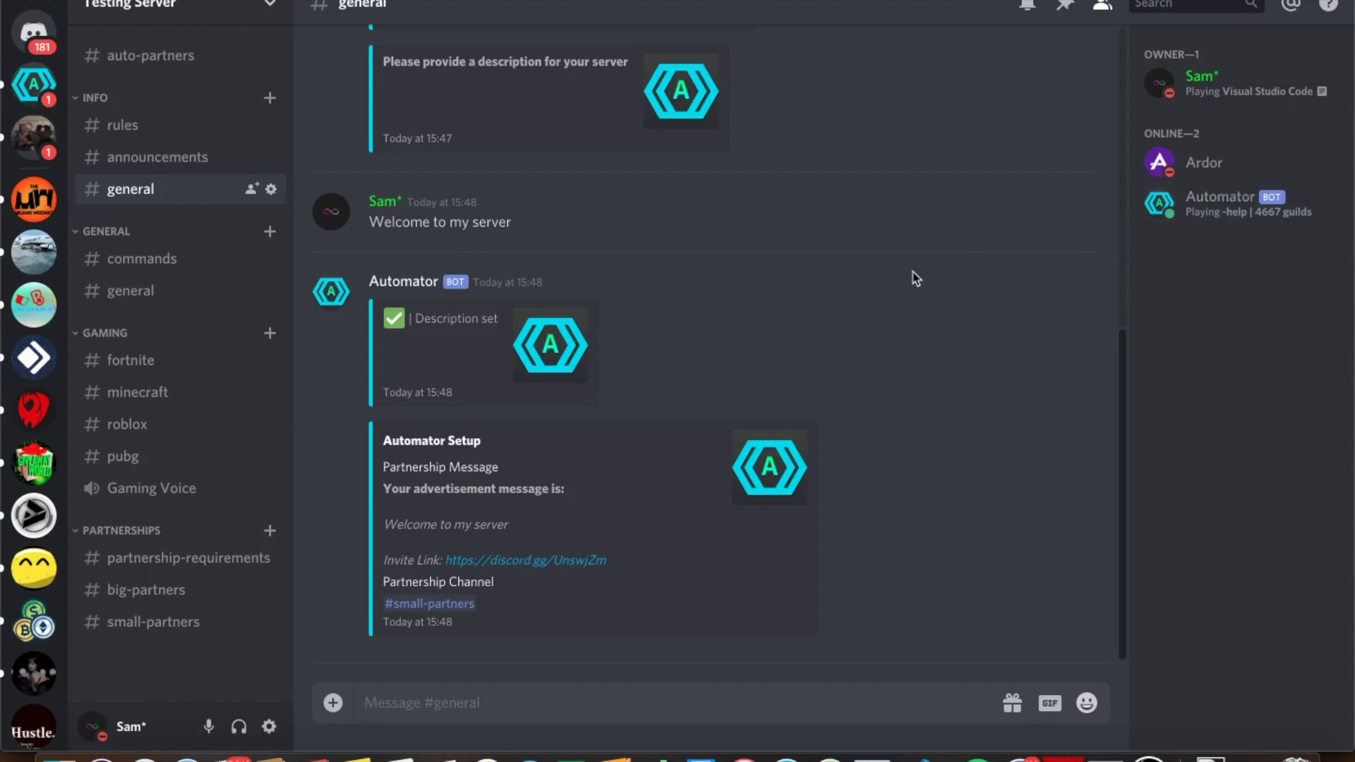
pyautogui.scroll(-1, 34, 626)
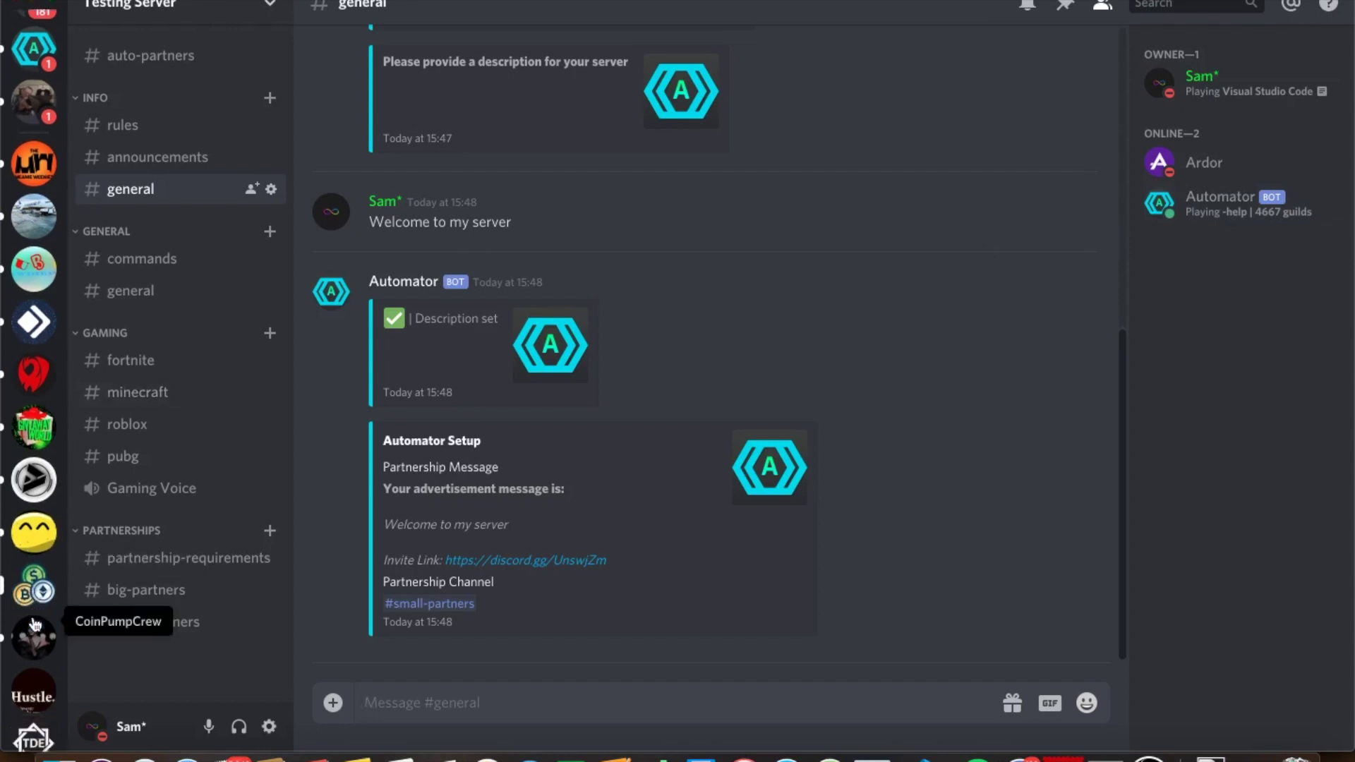
pyautogui.scroll(-1, 34, 630)
pyautogui.click(33, 711)
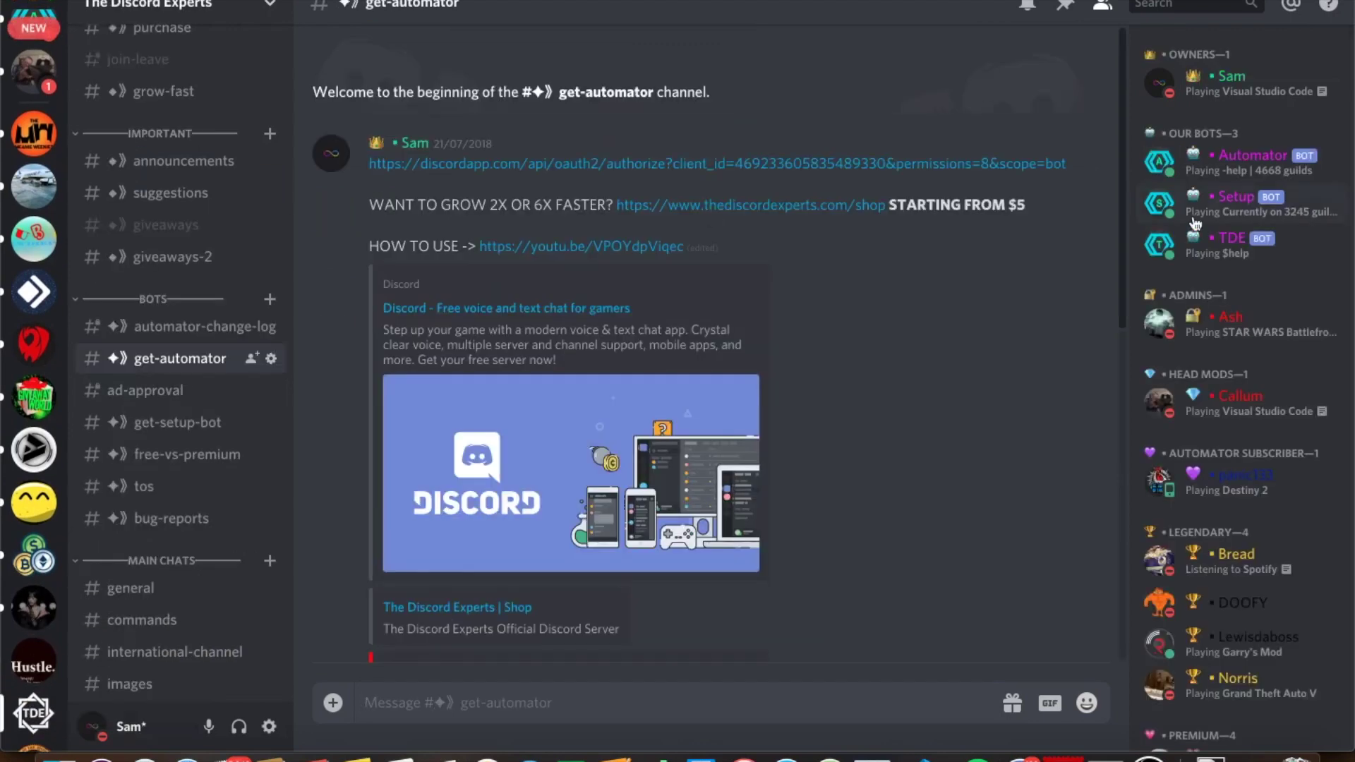
# Step: View the TDE bot's profile and growth multiplier message, then move to the commands channel
pyautogui.click(1241, 247)
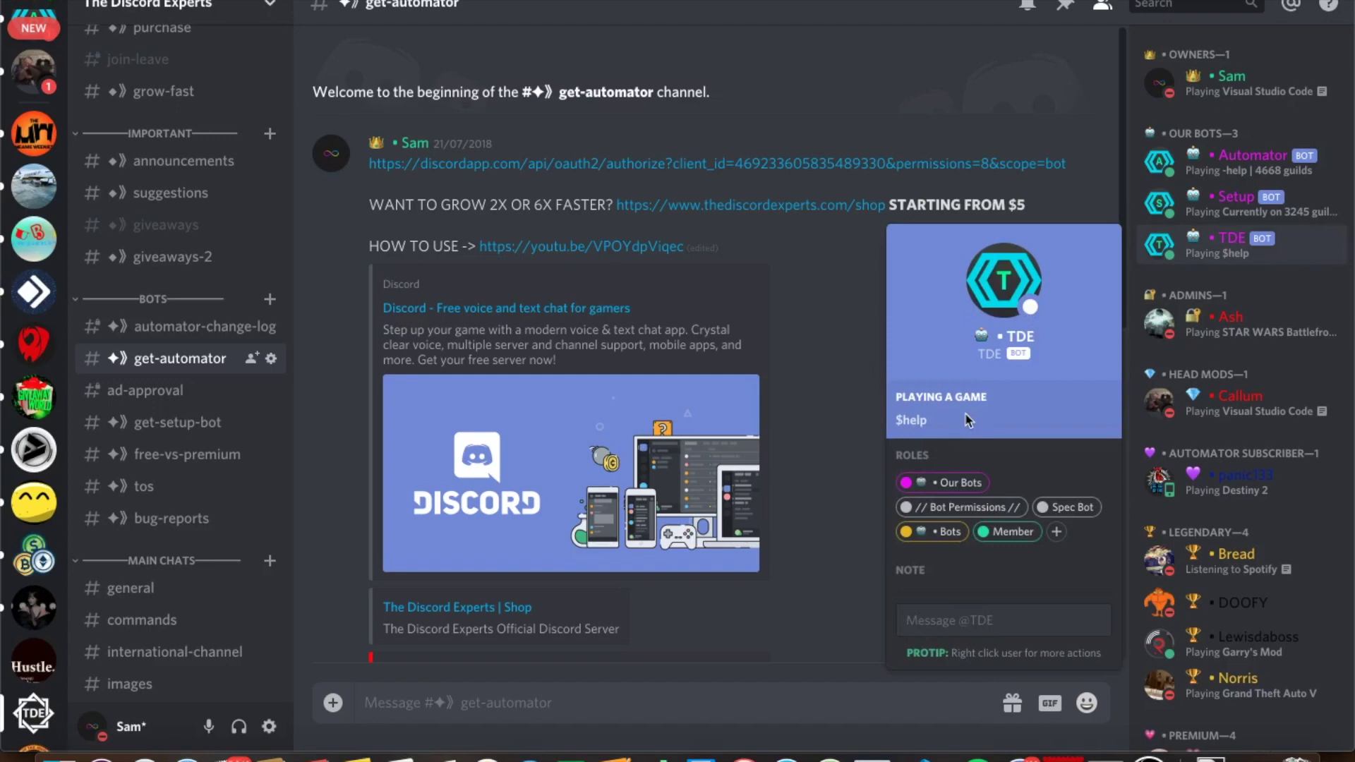
pyautogui.write('I have ')
pyautogui.write('a problem with Au')
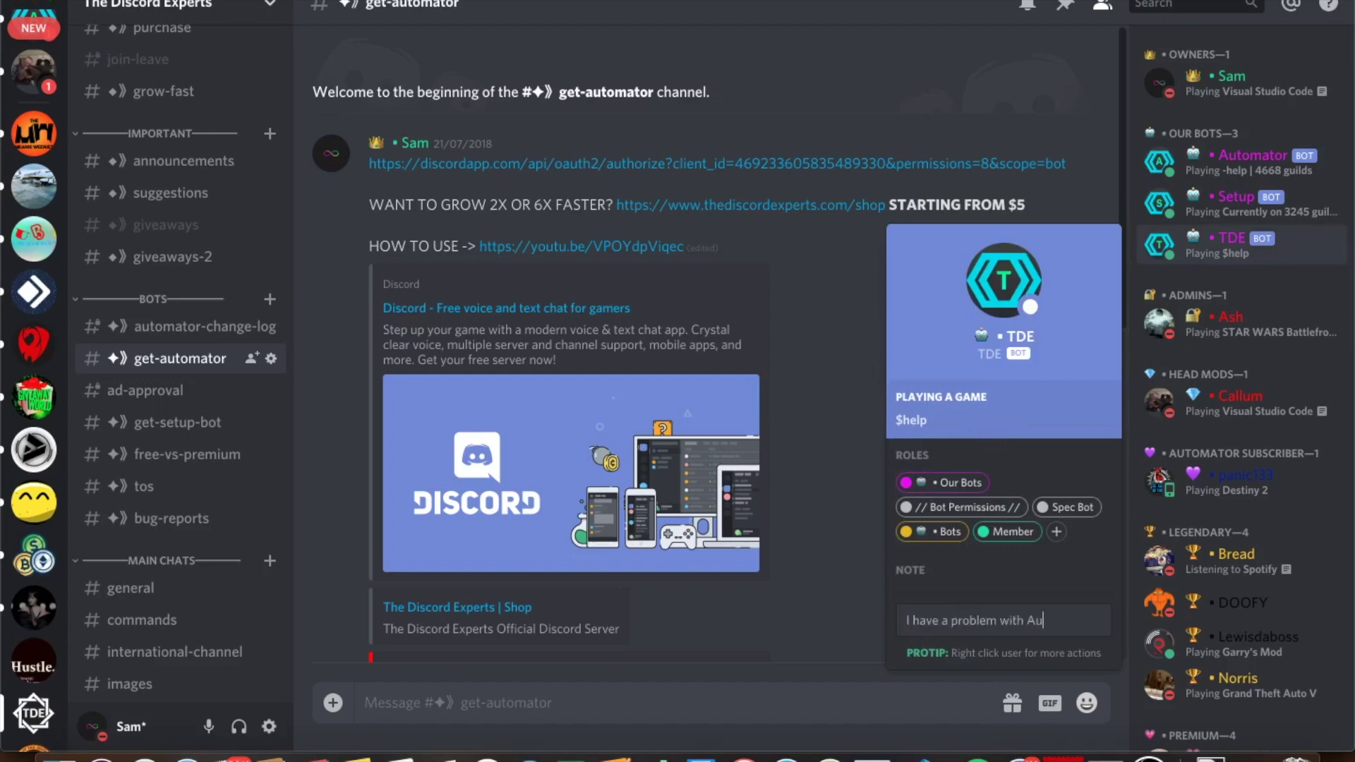
pyautogui.write('tomator')
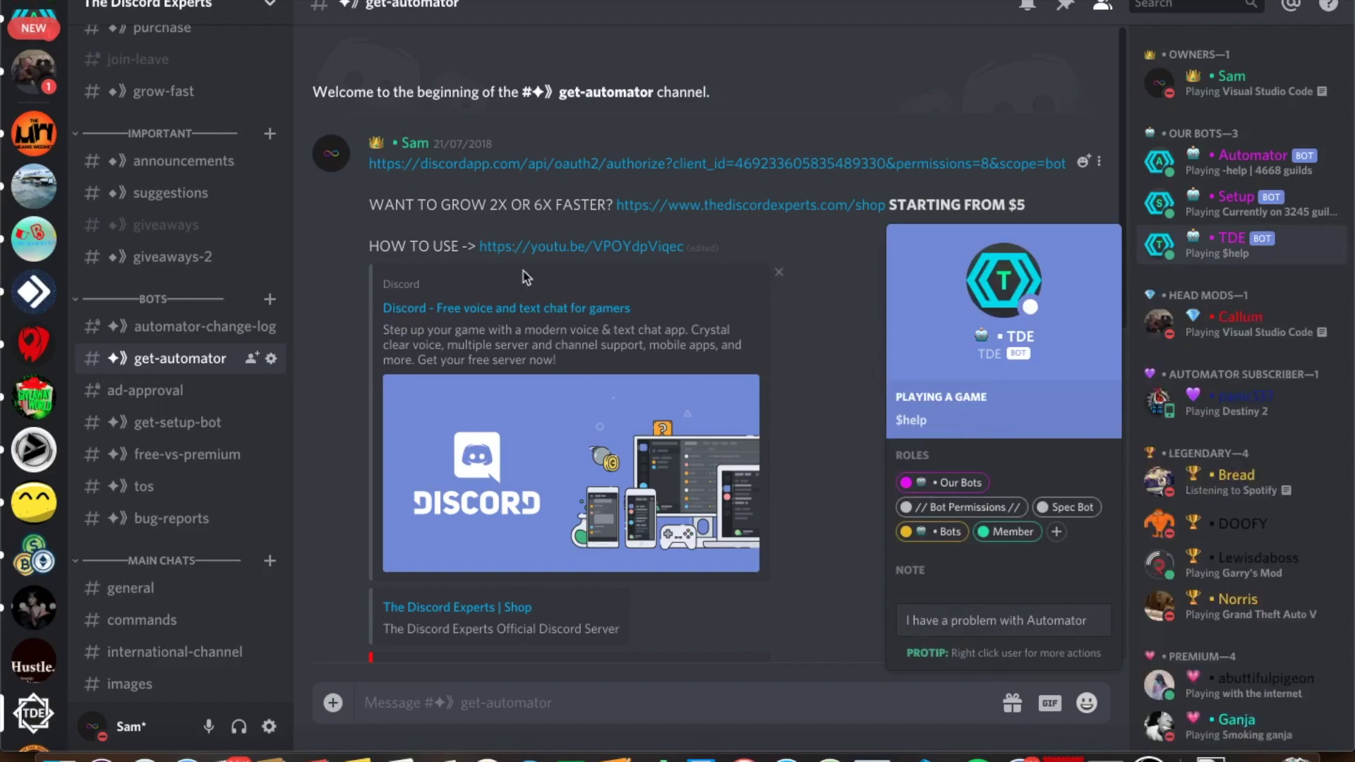
pyautogui.click(788, 258)
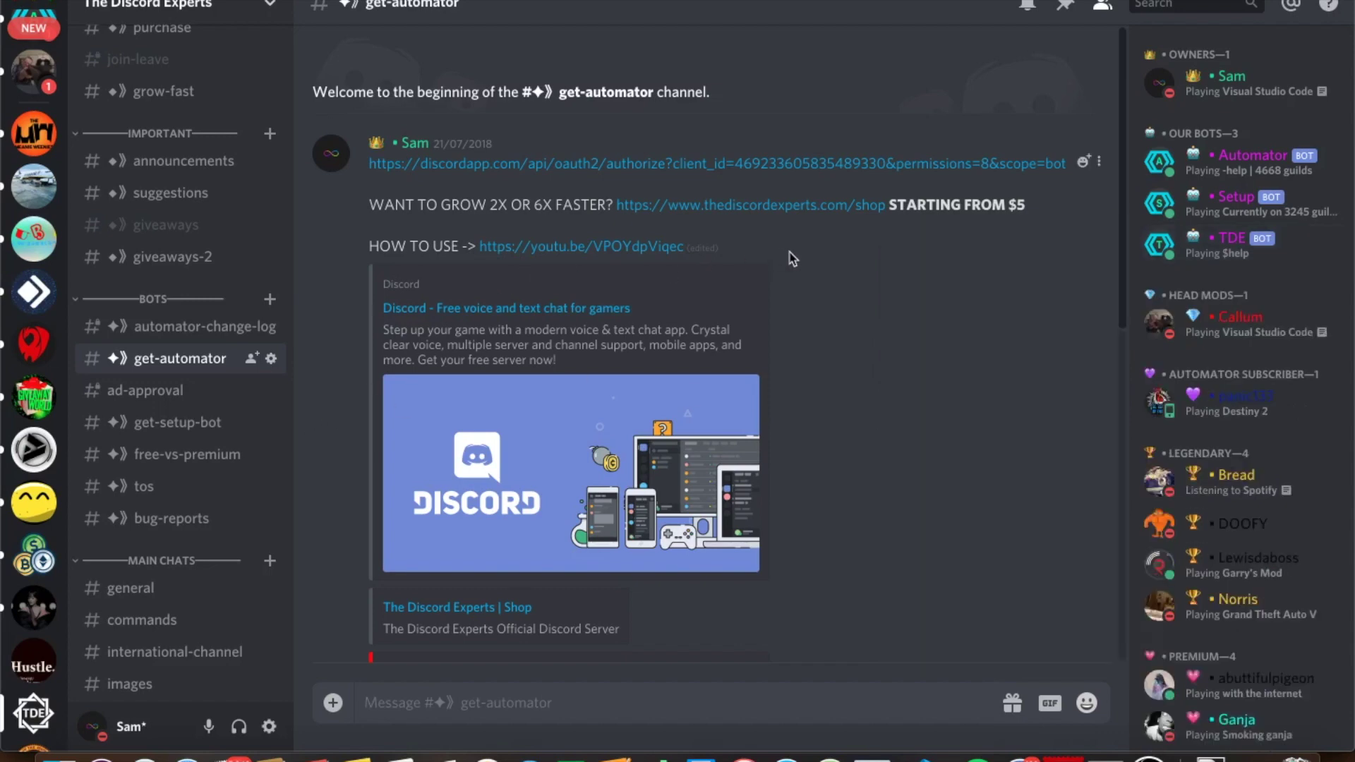
pyautogui.moveTo(489, 207); pyautogui.dragTo(544, 209)
pyautogui.click(548, 208)
pyautogui.scroll(-2, 175, 487)
pyautogui.scroll(-6, 175, 488)
pyautogui.scroll(-2, 174, 487)
pyautogui.scroll(8, 175, 488)
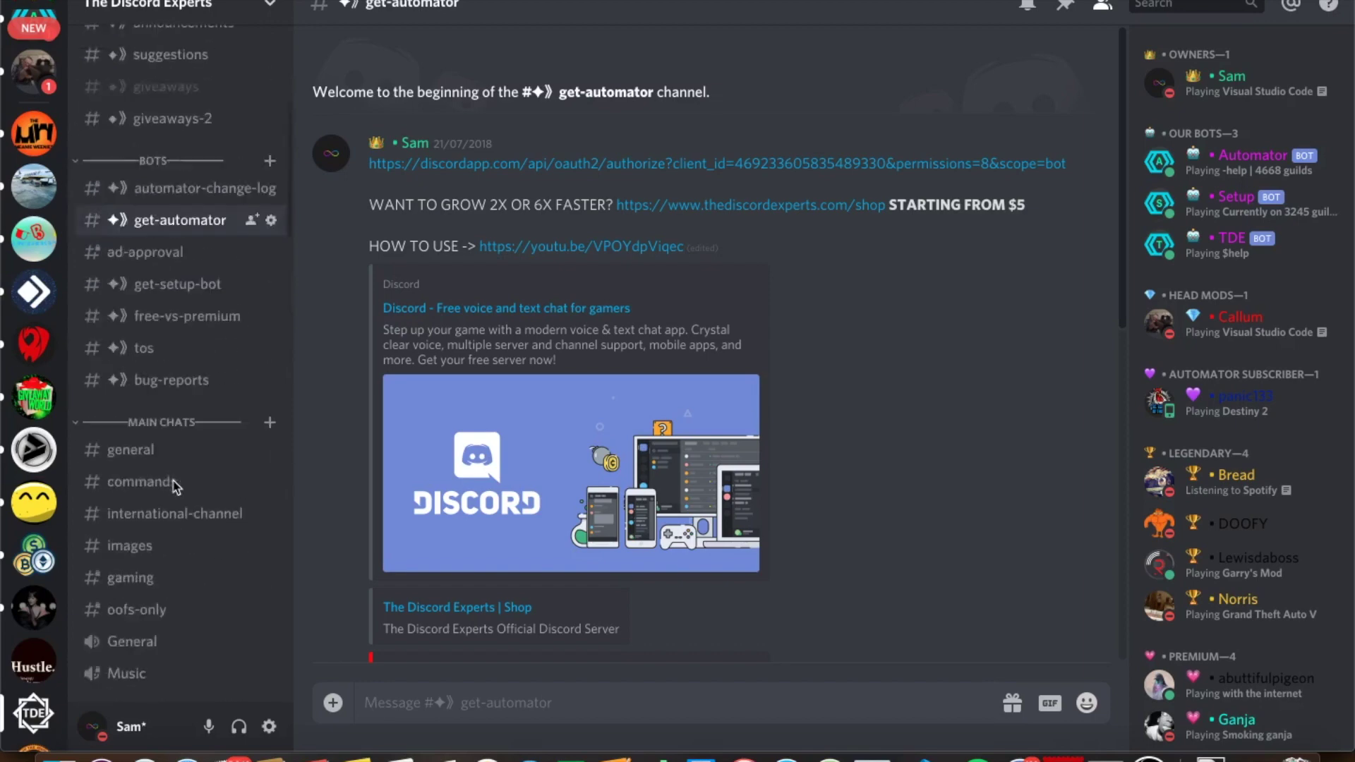
pyautogui.scroll(5, 175, 488)
pyautogui.scroll(-8, 175, 487)
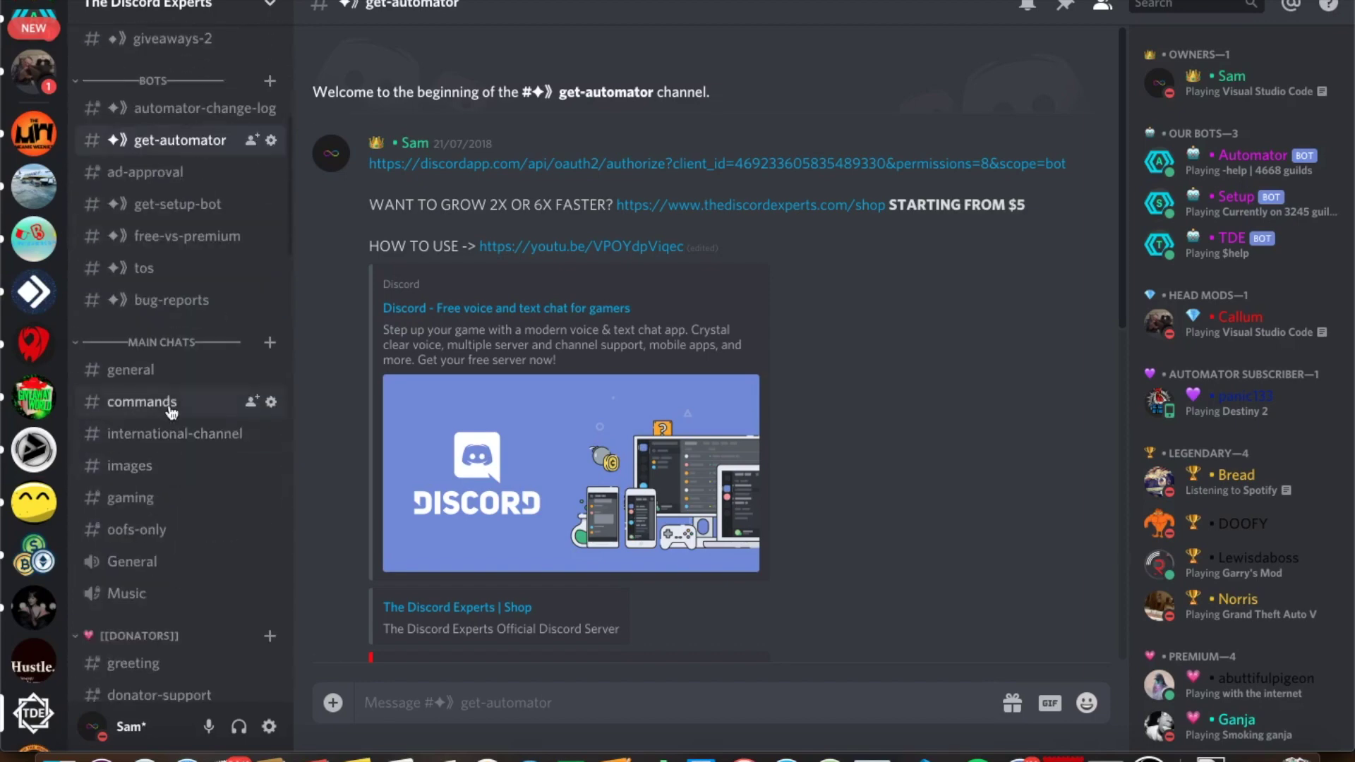
pyautogui.click(170, 403)
# Step: Read InviteManager's reply showing Automator has 814 invites in the commands channel
pyautogui.press('BackSpace')
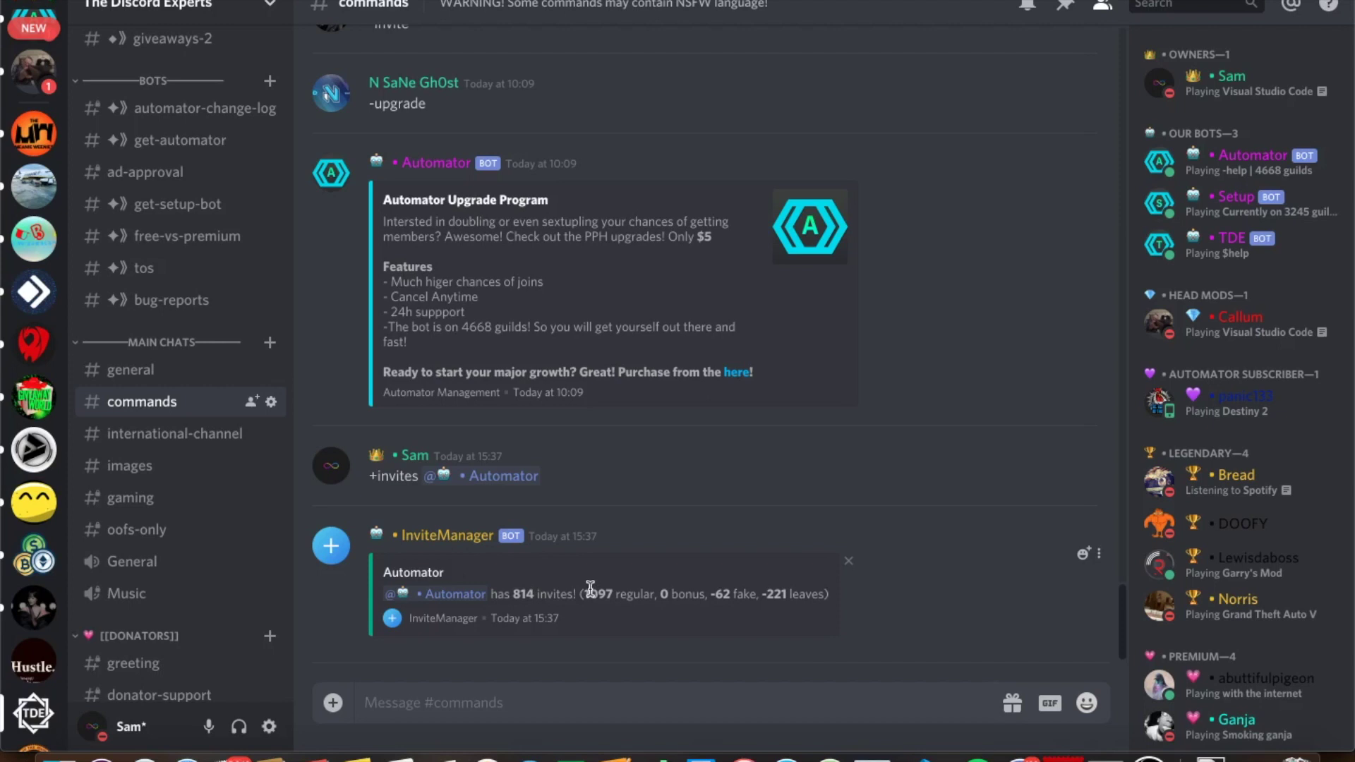
pyautogui.moveTo(519, 594)
pyautogui.moveTo(519, 595); pyautogui.dragTo(535, 594)
pyautogui.click(536, 595)
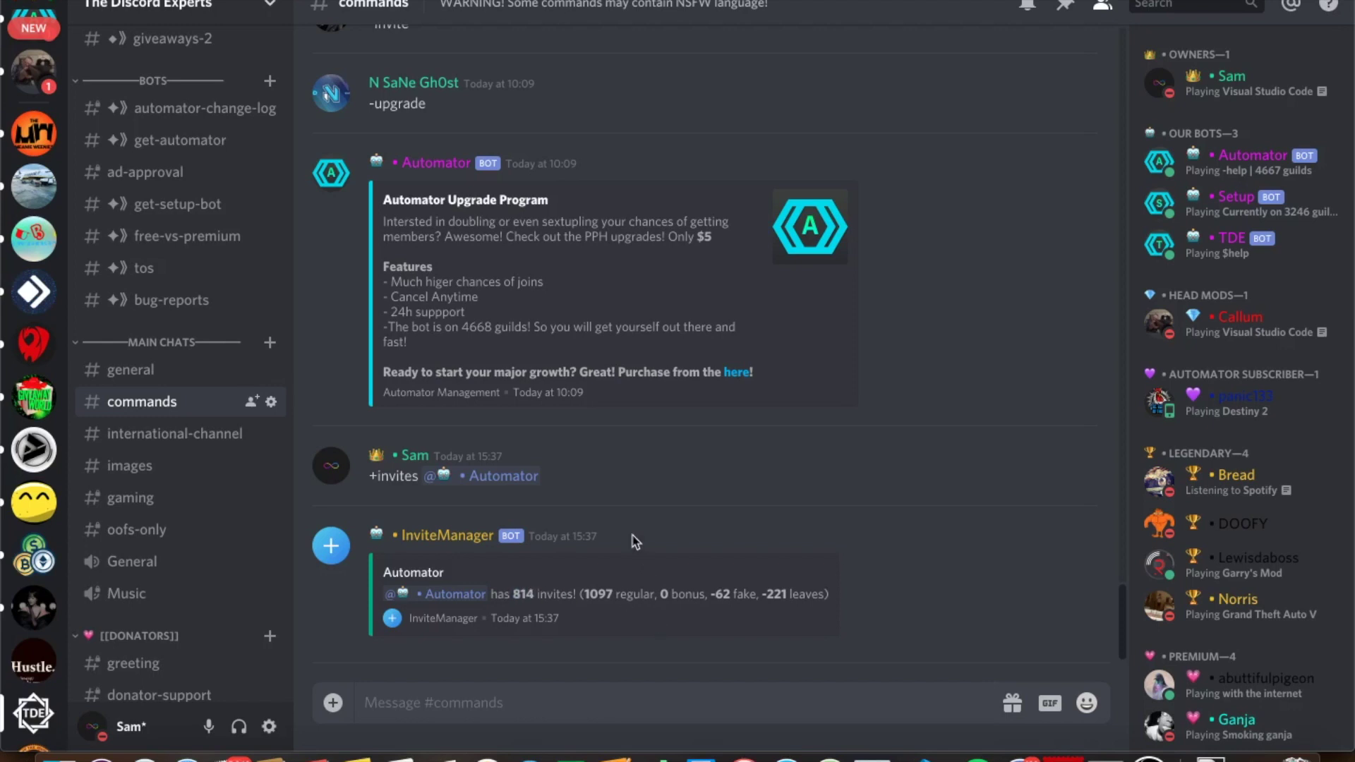